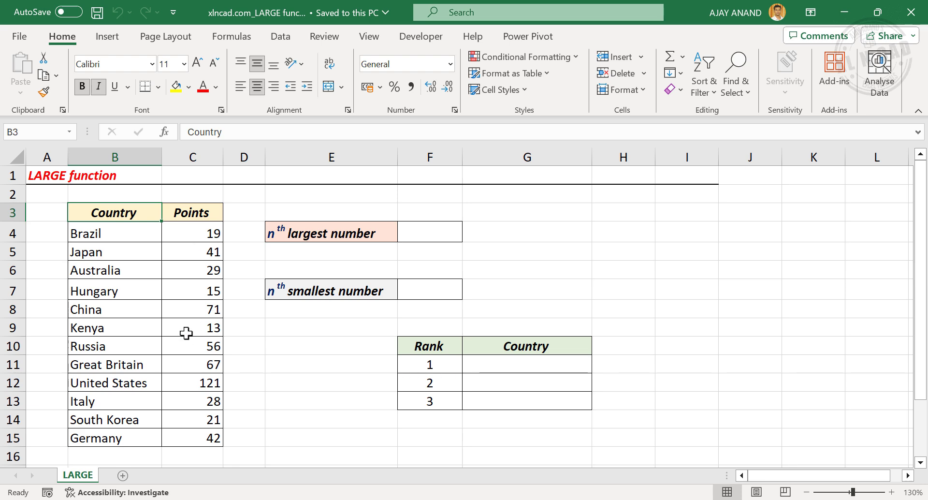
# Step: Enter =LARGE(C4:C15,4) in F4 to return the fourth-highest points value, 56
pyautogui.click(424, 229)
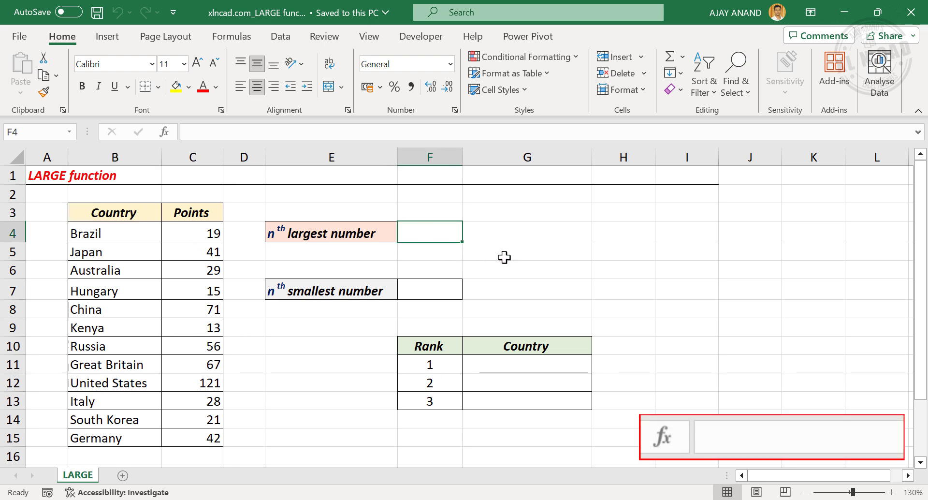
pyautogui.write('=')
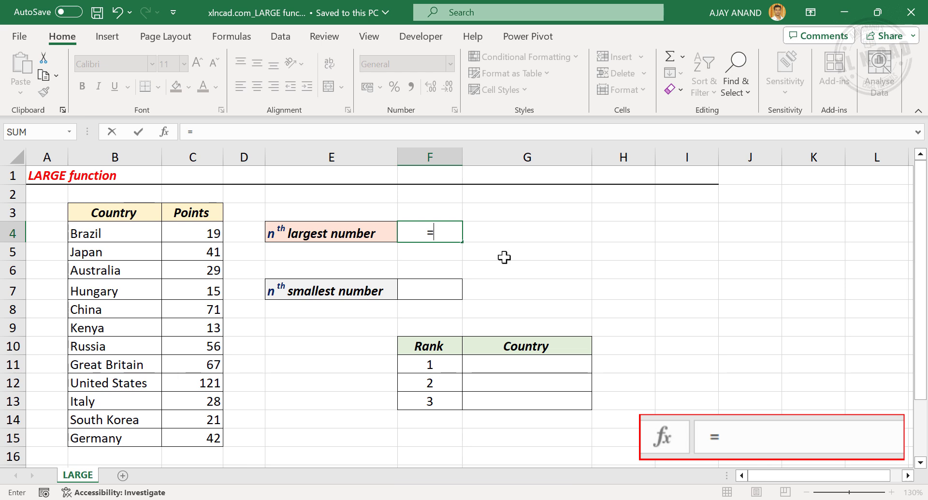
pyautogui.write('LARGE')
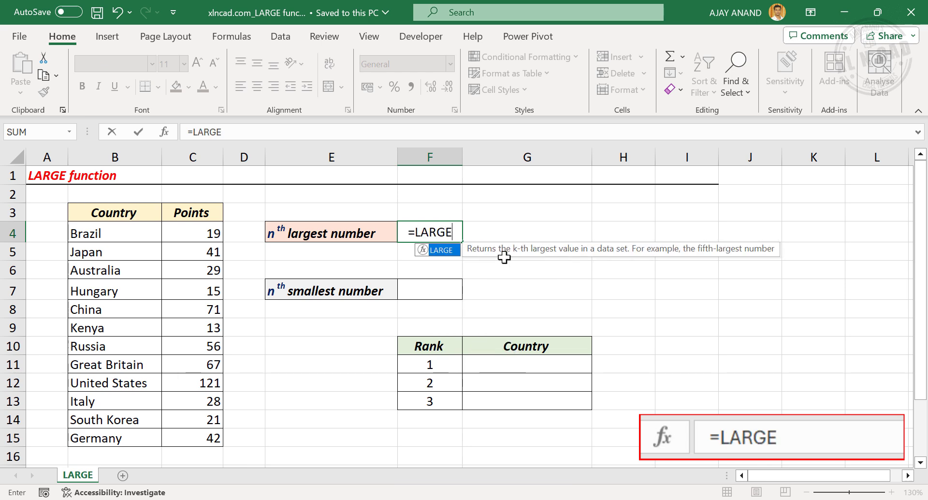
pyautogui.write('(')
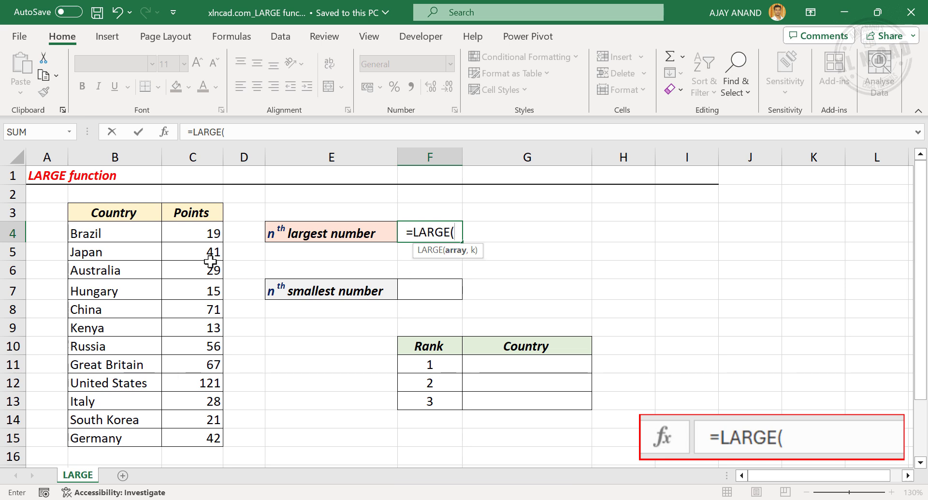
pyautogui.moveTo(194, 235); pyautogui.dragTo(202, 436)
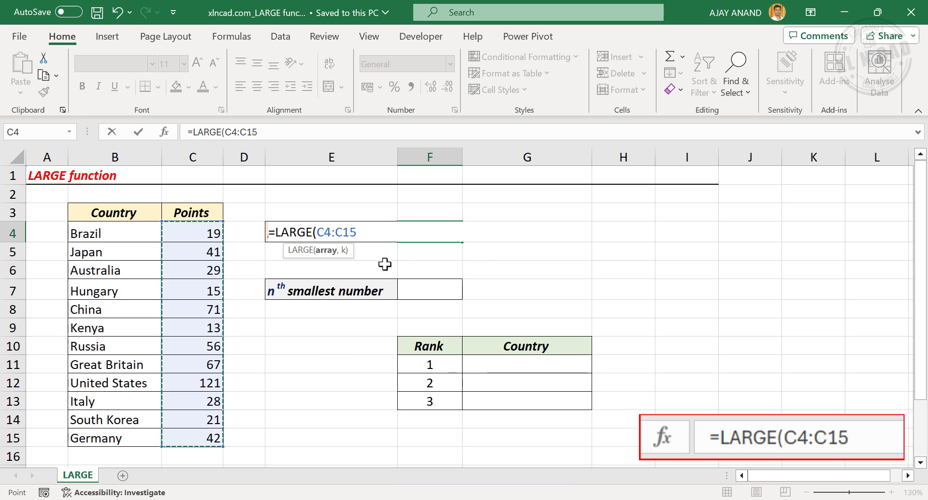
pyautogui.write(',')
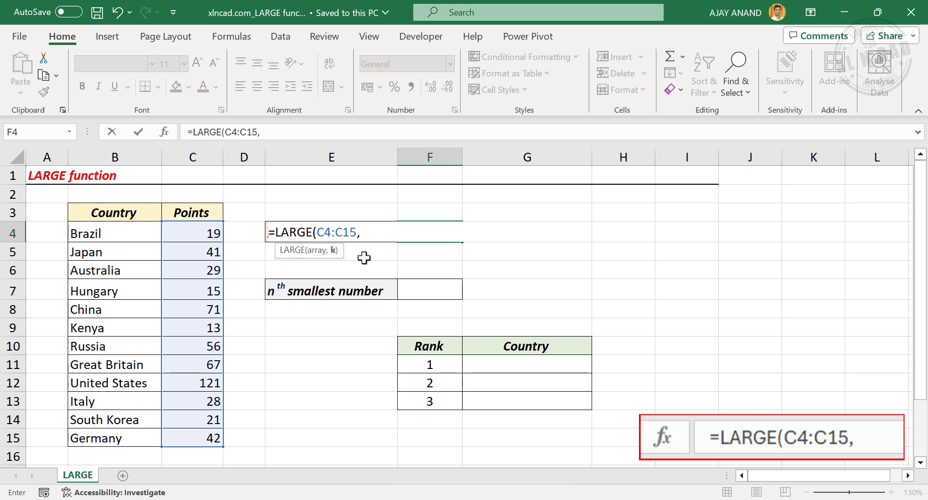
pyautogui.write('4)')
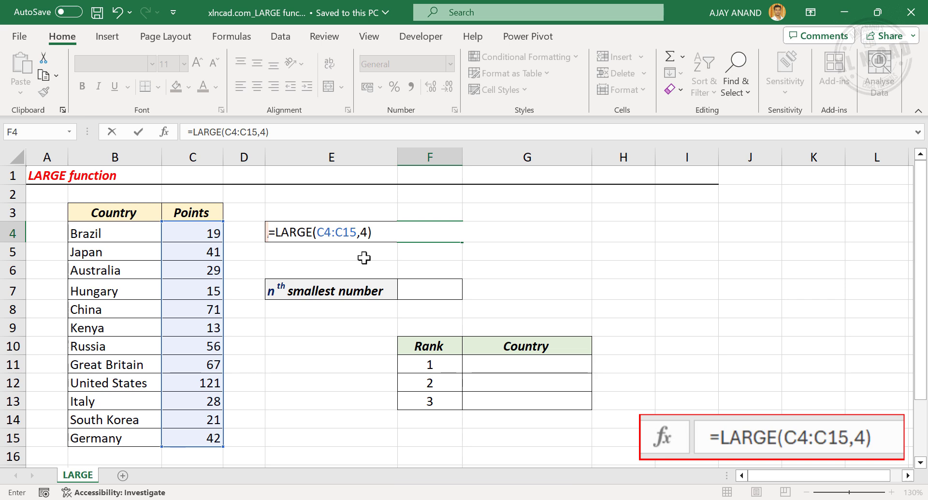
pyautogui.press('Return')
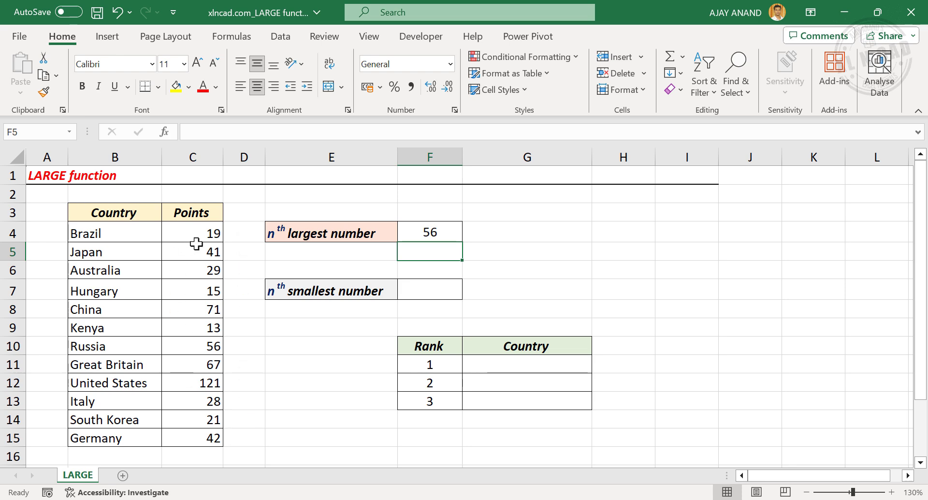
# Step: Change F4's rank argument to 7 so =LARGE(C4:C15,7) returns 29
pyautogui.click(427, 231)
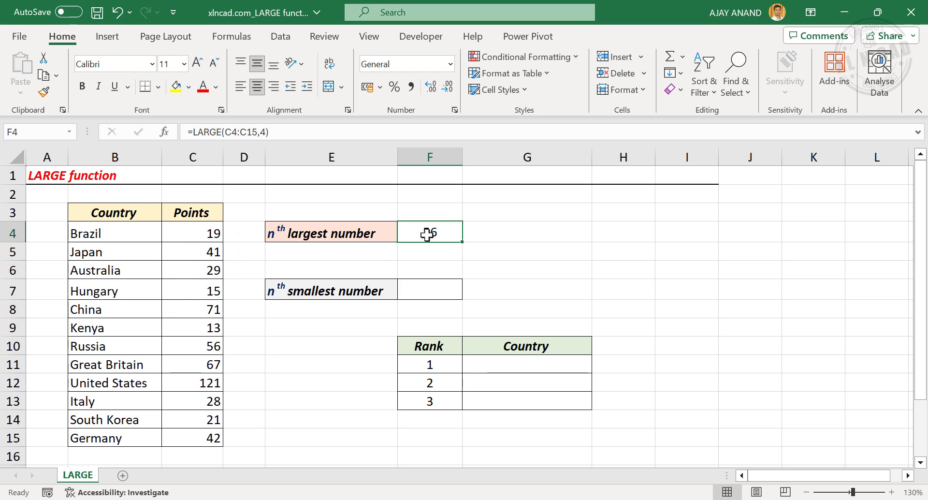
pyautogui.click(260, 132)
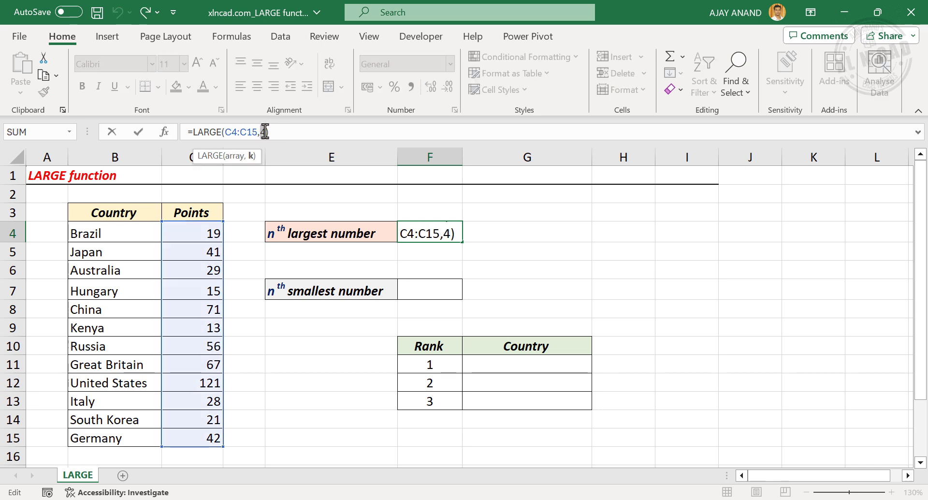
pyautogui.write('7')
pyautogui.press('Return')
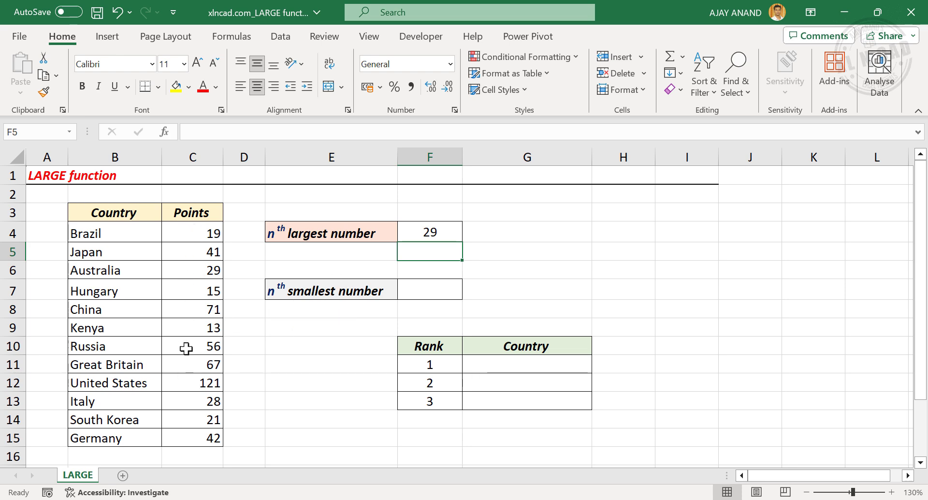
pyautogui.click(441, 291)
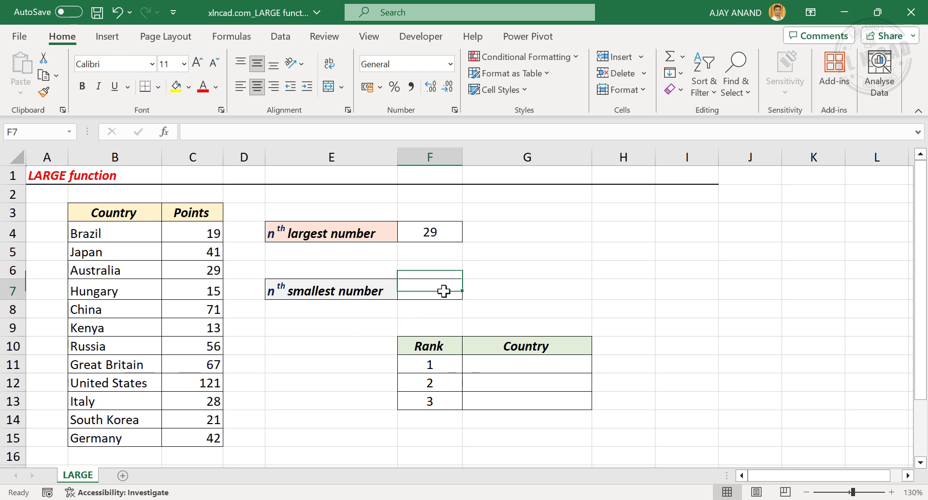
# Step: In F7 enter =LARGE(C4:C15,COUNT(C4:C15)-1) to return the second-smallest points value, 15
pyautogui.click(207, 132)
pyautogui.write('=')
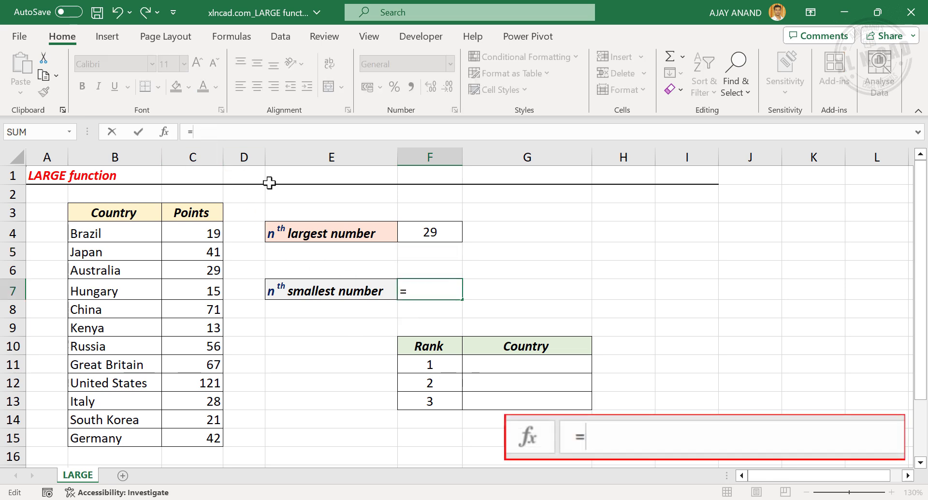
pyautogui.write('LARGE')
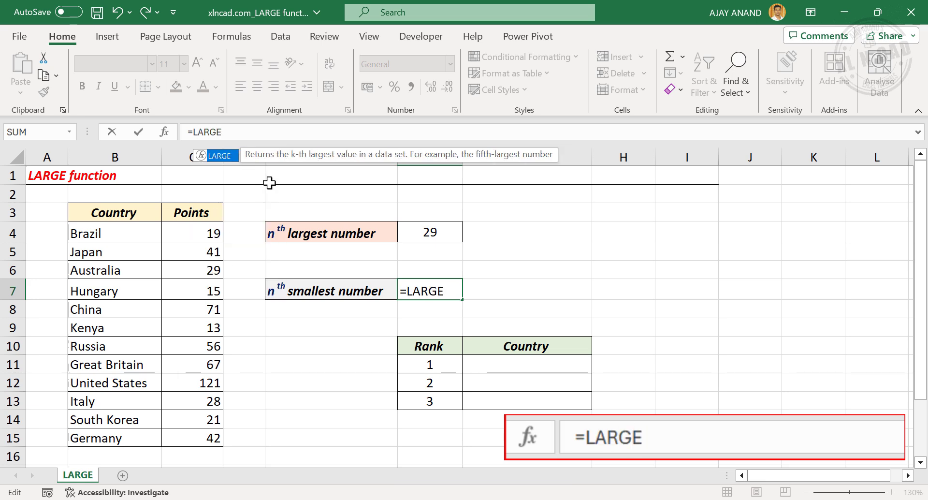
pyautogui.write('(')
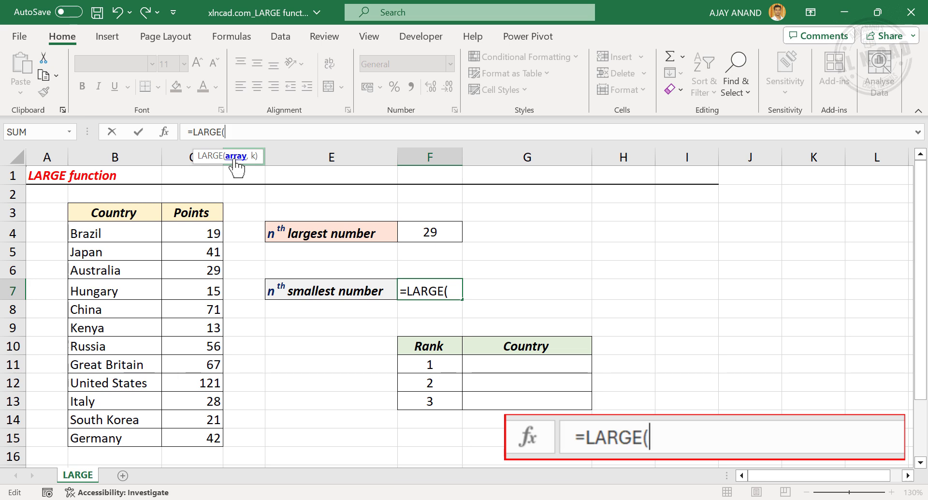
pyautogui.moveTo(206, 231); pyautogui.dragTo(200, 437)
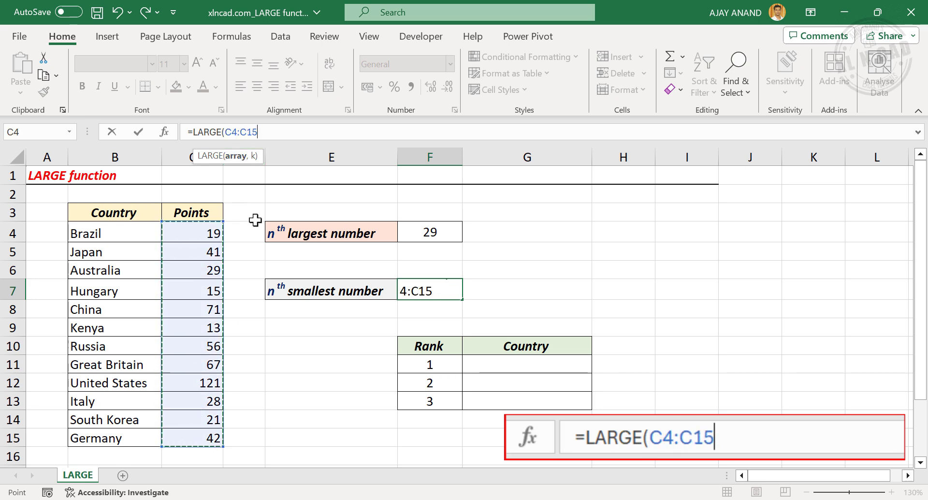
pyautogui.write(',')
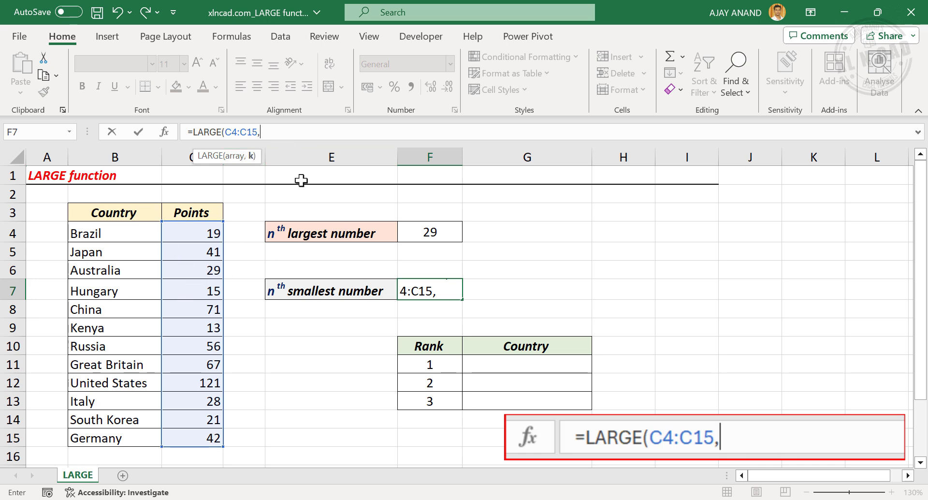
pyautogui.write('COUNT')
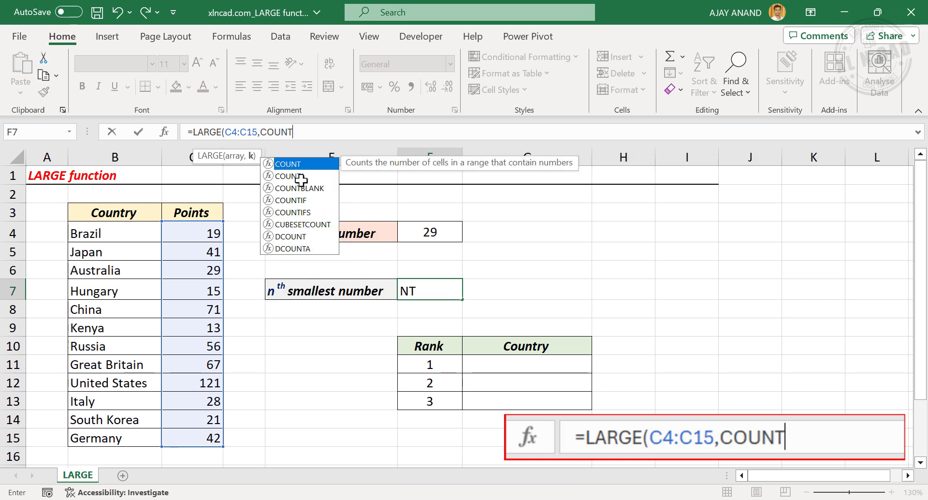
pyautogui.write('(')
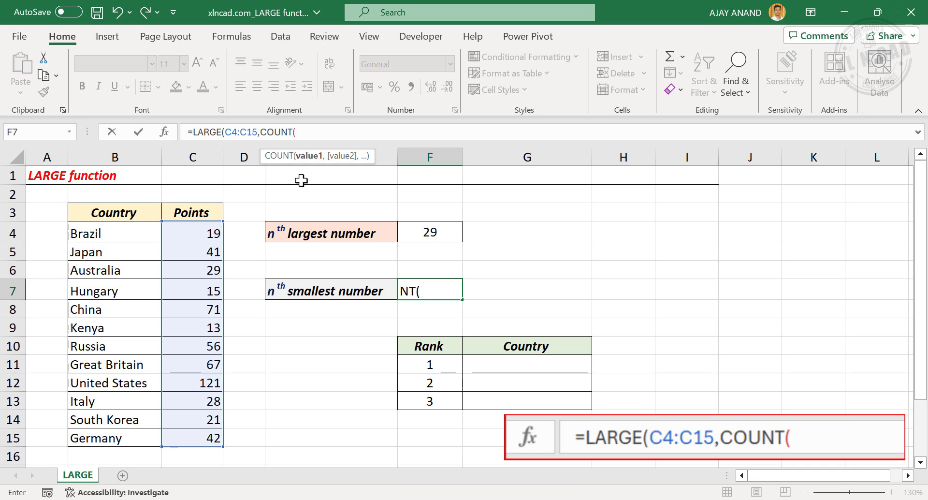
pyautogui.moveTo(202, 235); pyautogui.dragTo(191, 429)
pyautogui.write(')')
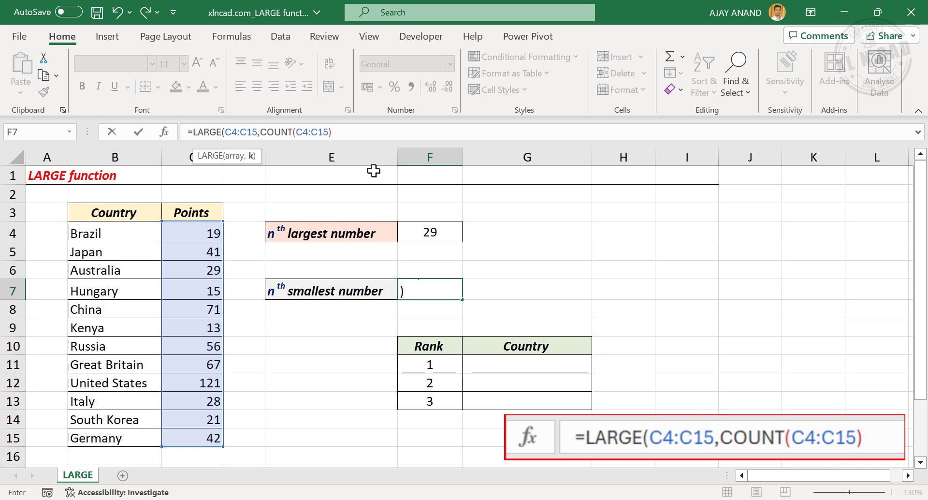
pyautogui.write('-1)')
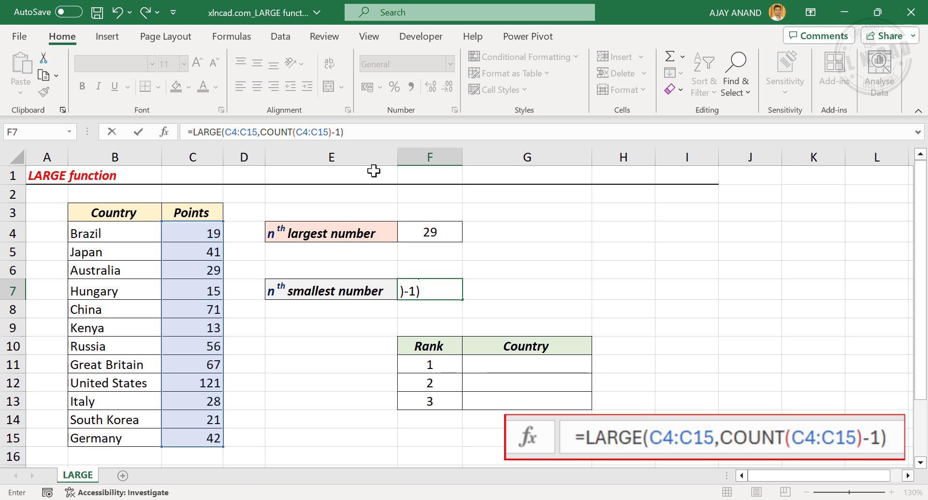
pyautogui.press('Return')
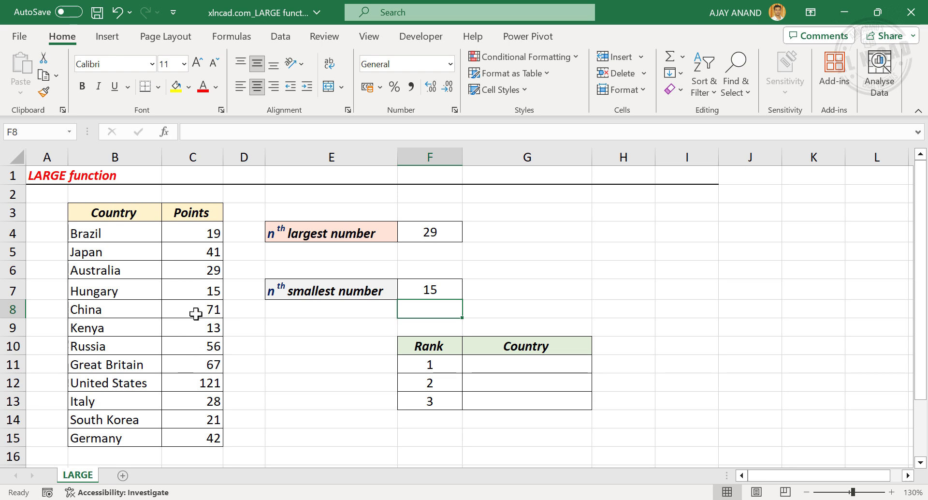
# Step: Select the table B4:C15 and start a new conditional formatting rule
pyautogui.moveTo(112, 235); pyautogui.dragTo(194, 438)
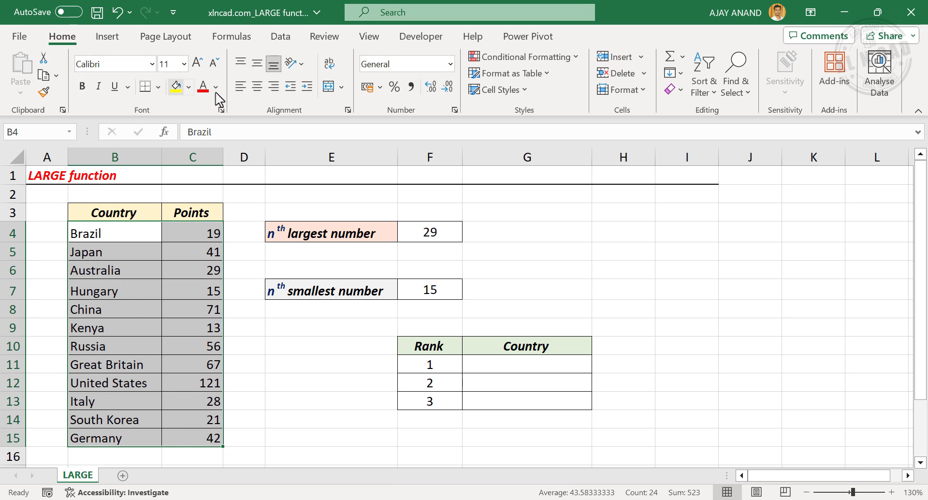
pyautogui.click(527, 58)
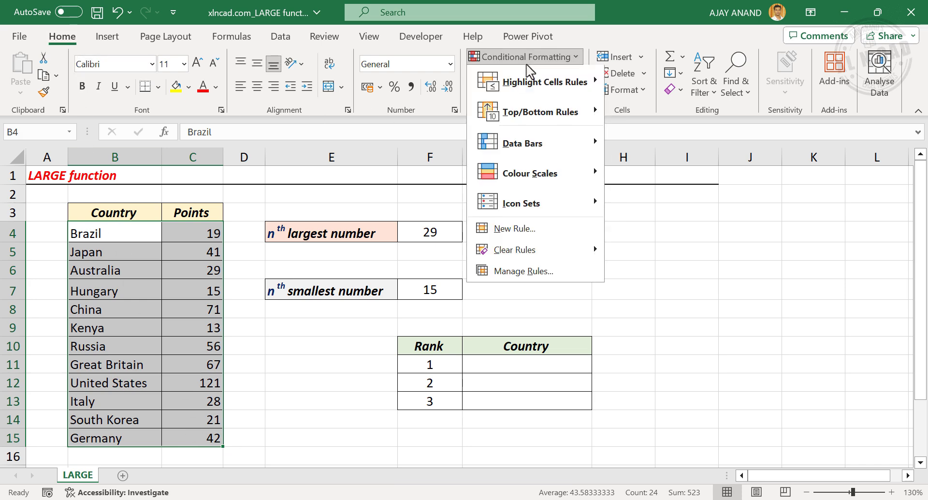
pyautogui.click(560, 234)
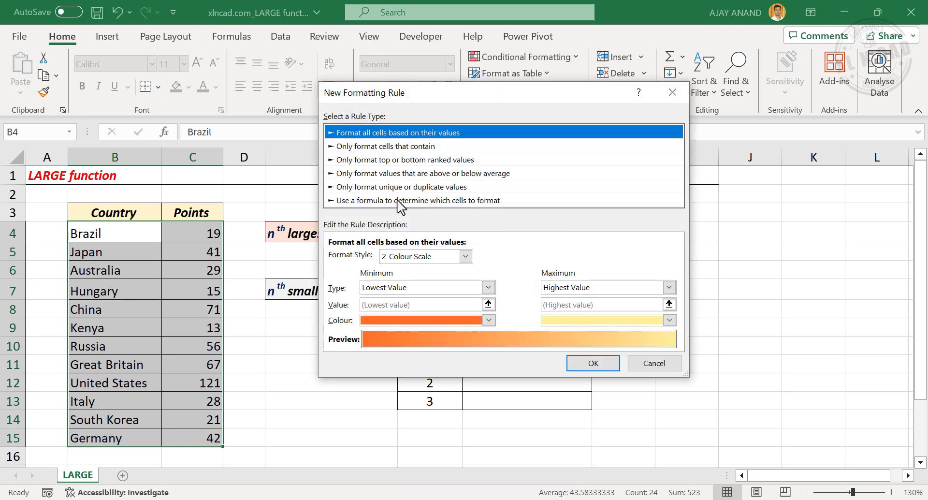
# Step: Set a formula-based rule with condition =$C4>=LARGE($C$4:$C$15,3) and choose its formatting
pyautogui.click(399, 200)
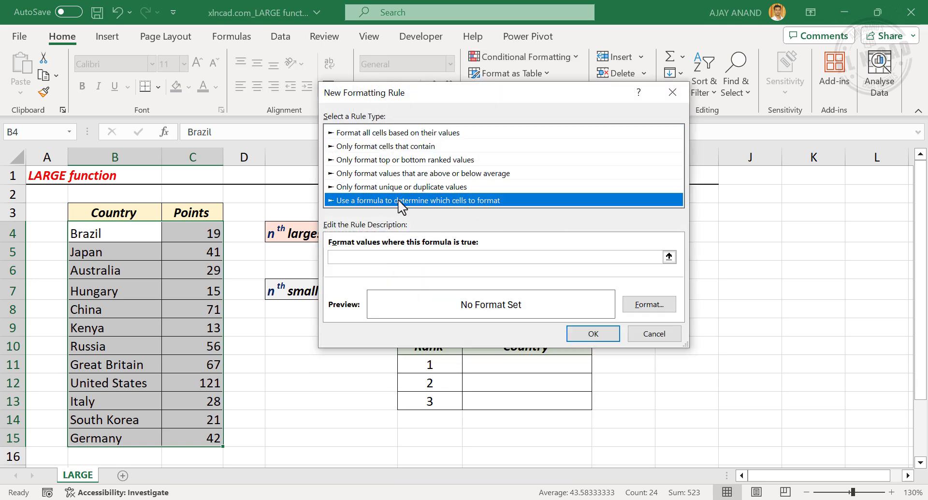
pyautogui.click(339, 257)
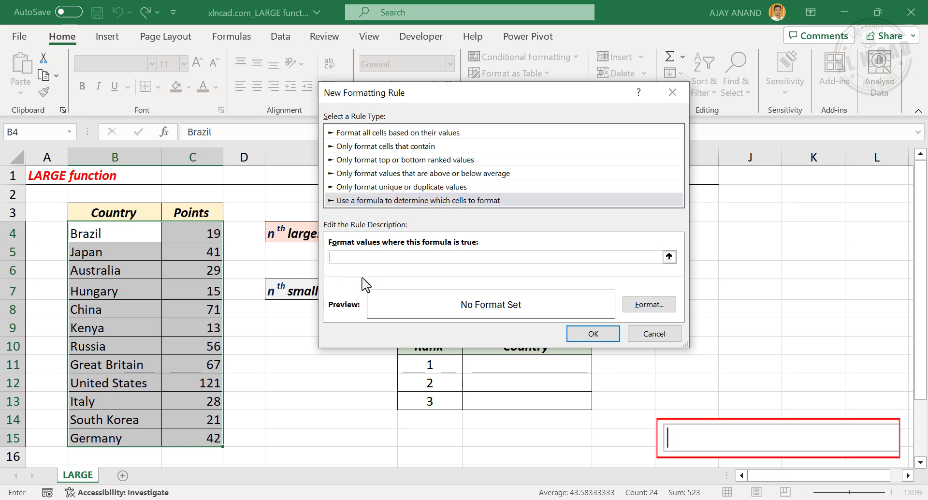
pyautogui.write('=')
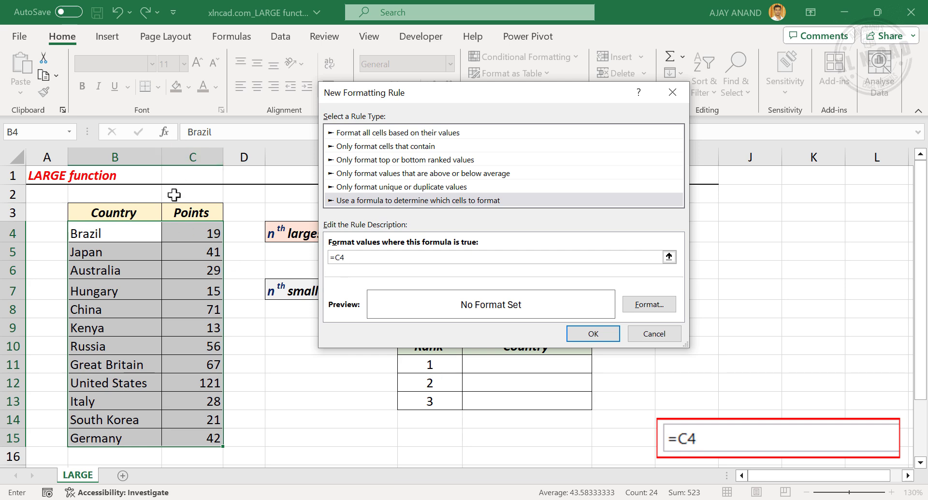
pyautogui.click(335, 257)
pyautogui.write('$')
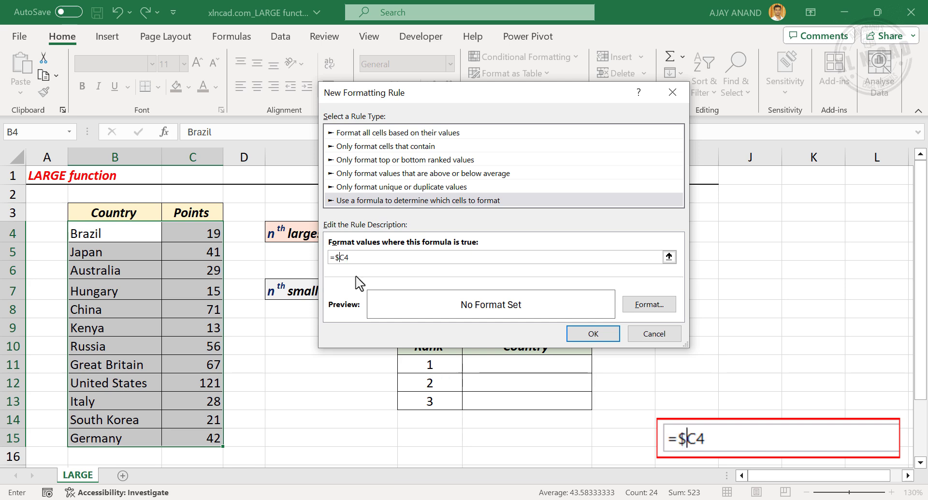
pyautogui.press('End')
pyautogui.write('>=LARGE')
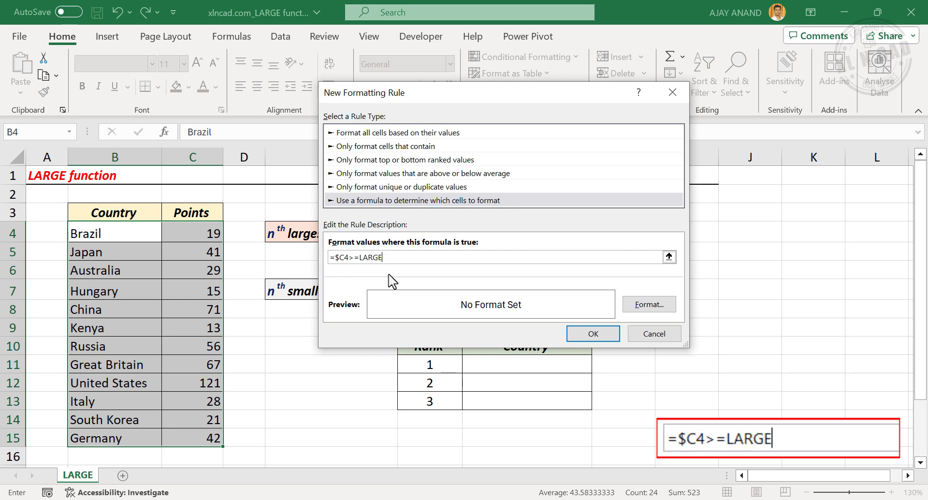
pyautogui.write('(')
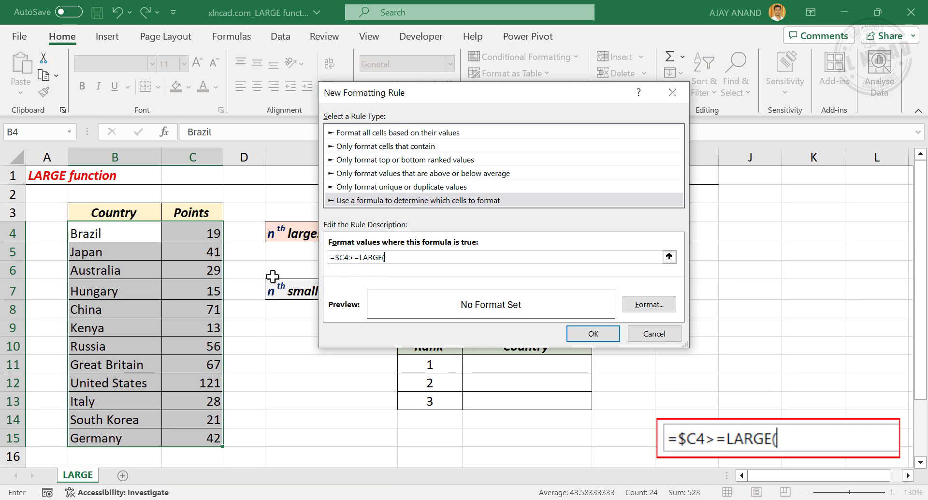
pyautogui.moveTo(193, 234); pyautogui.dragTo(200, 434)
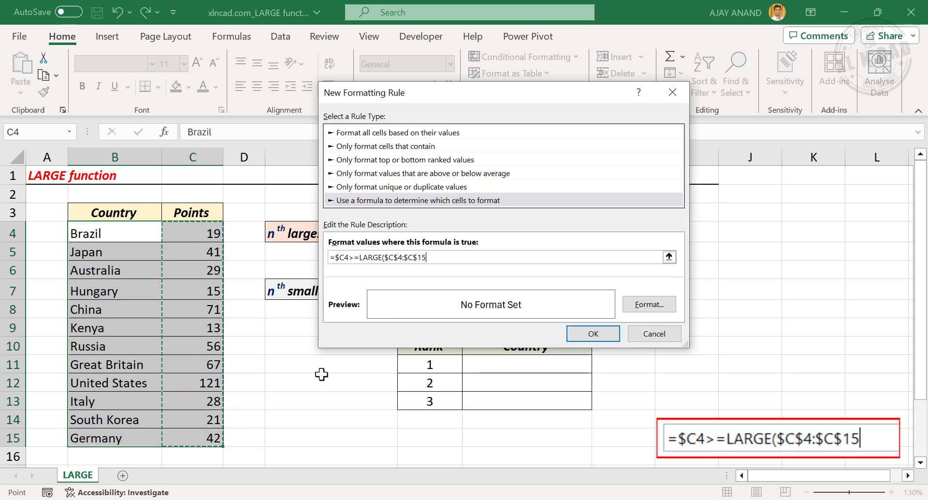
pyautogui.write(',')
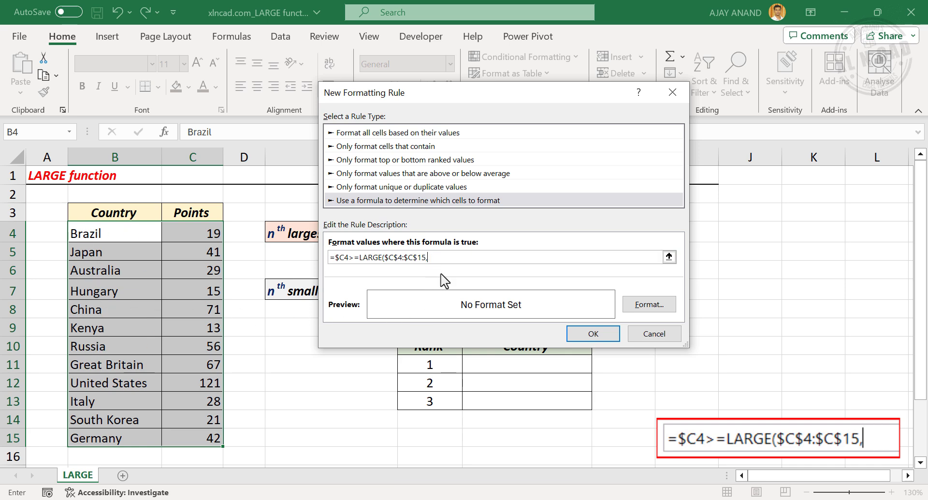
pyautogui.write('3)')
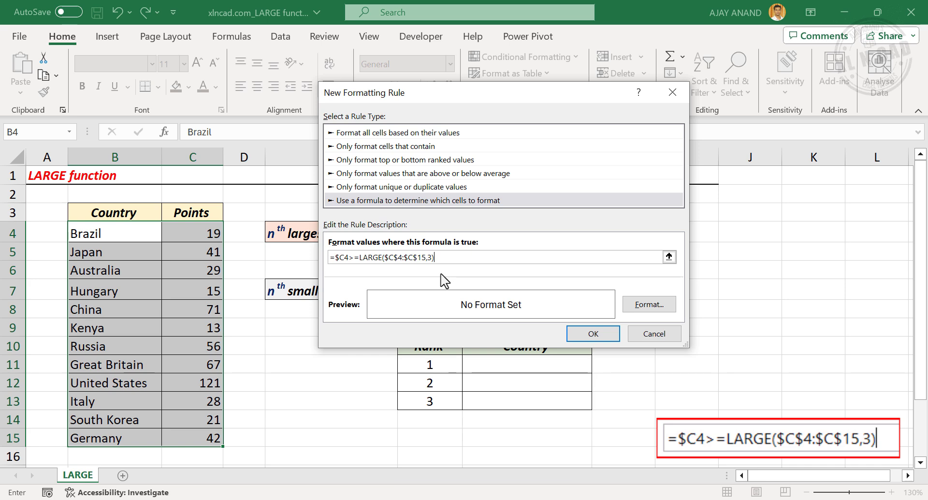
pyautogui.click(636, 305)
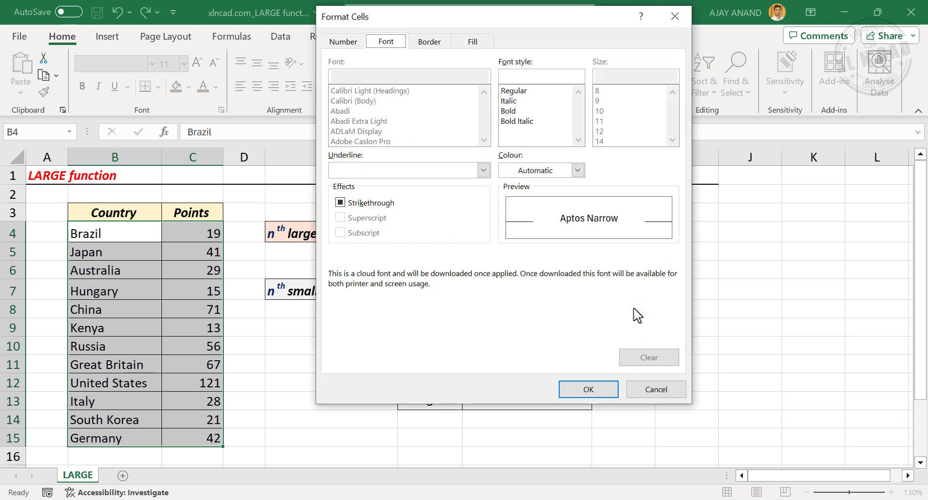
# Step: Apply a light blue fill to the rule, highlighting China, Great Britain and United States
pyautogui.click(480, 43)
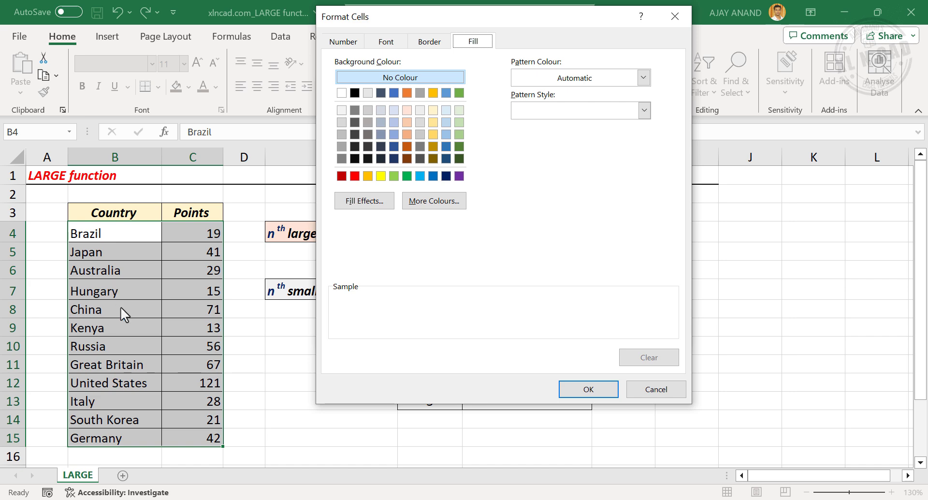
pyautogui.click(395, 133)
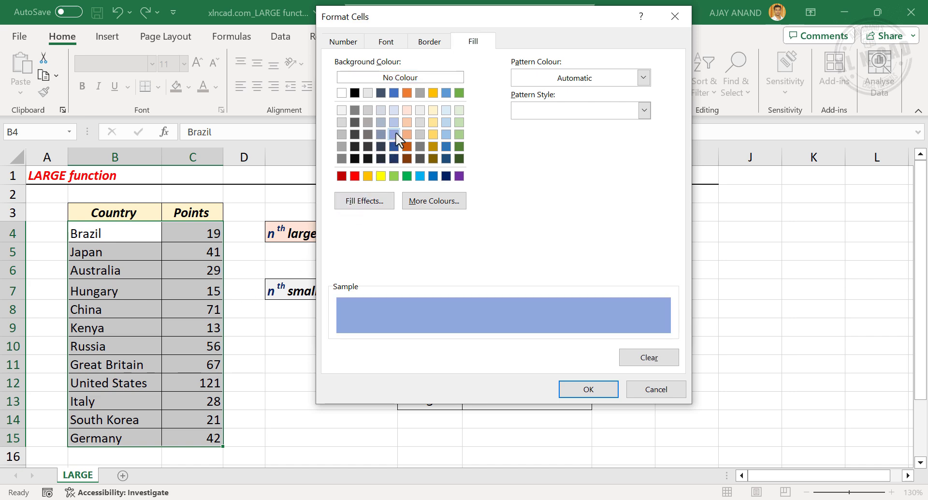
pyautogui.click(570, 394)
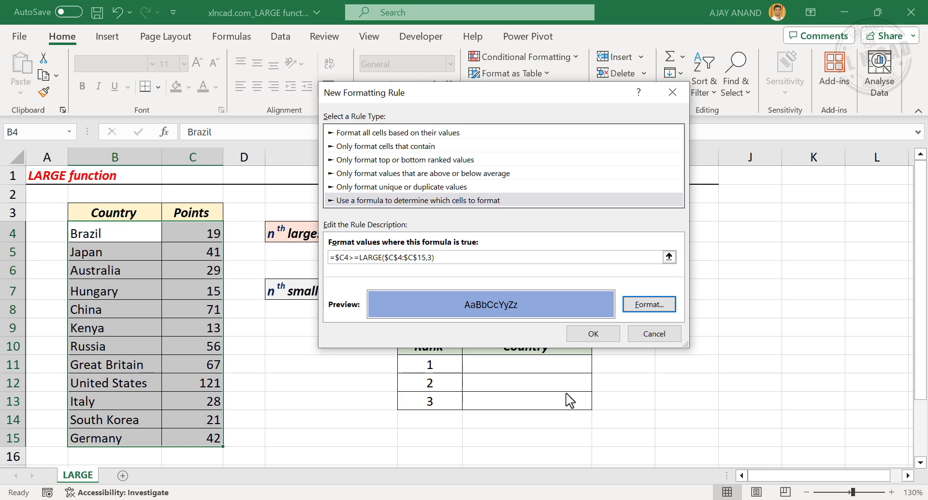
pyautogui.click(583, 340)
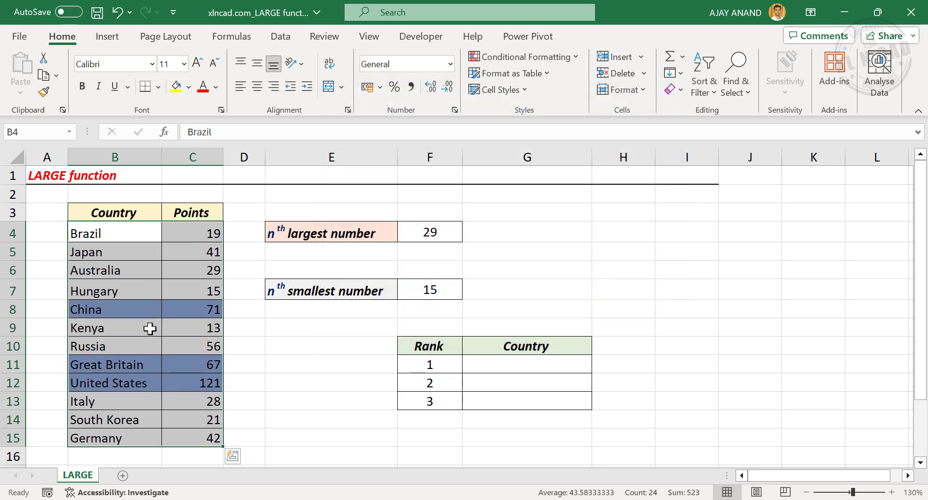
pyautogui.click(196, 310)
pyautogui.click(201, 360)
pyautogui.click(201, 383)
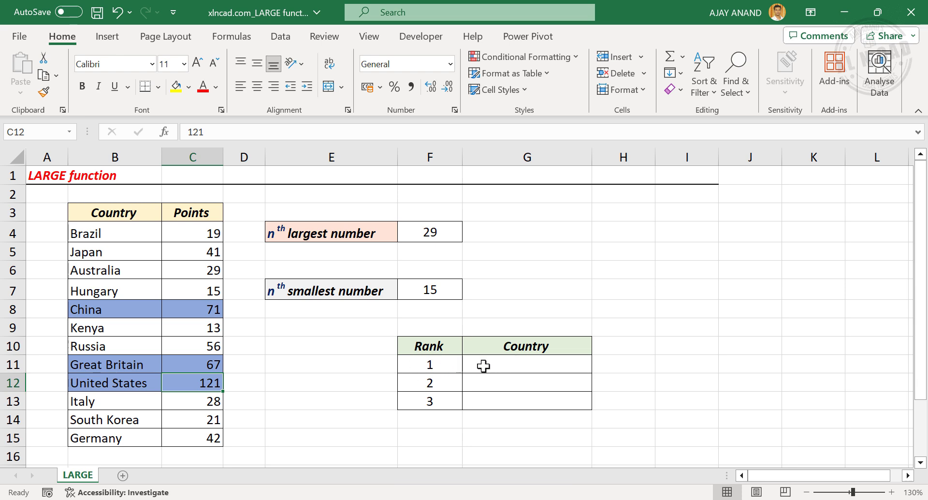
# Step: Enter =XLOOKUP(LARGE(C4:C15,F11),C4:C15,B4:B15) in G11, returning United States for rank 1
pyautogui.click(506, 362)
pyautogui.write('=')
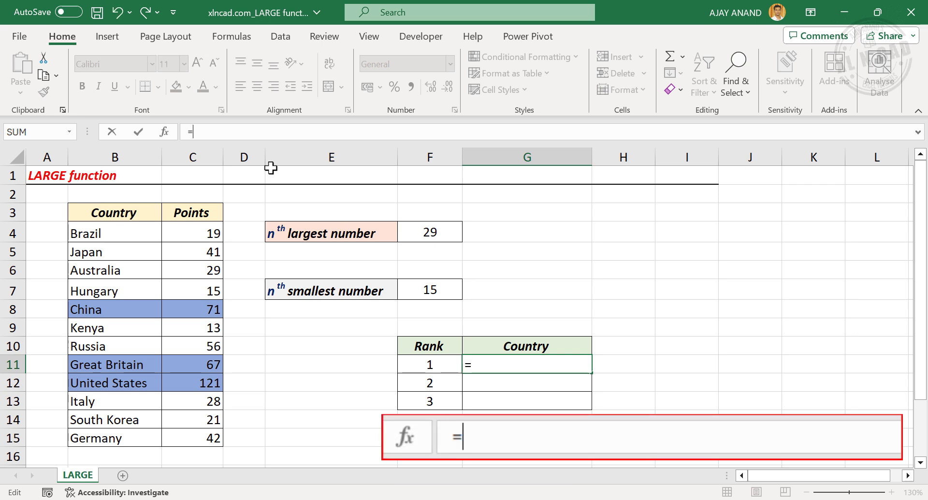
pyautogui.write('XLOOKU')
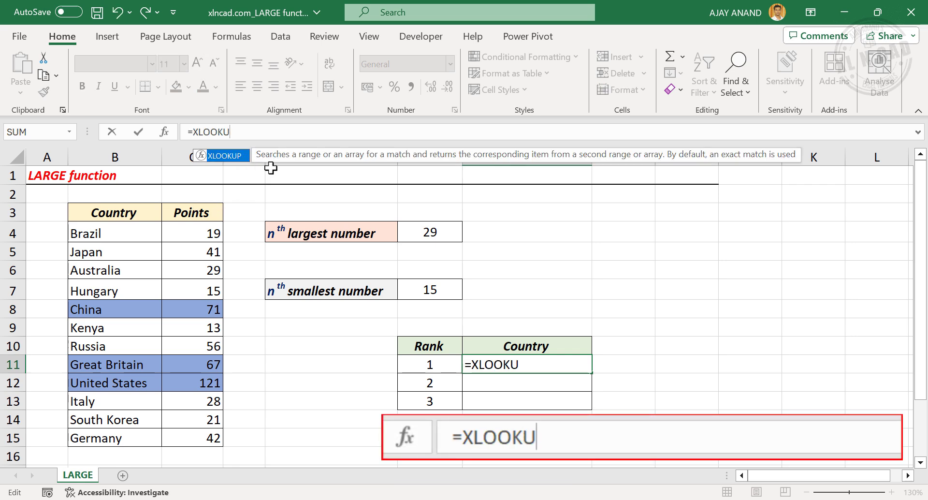
pyautogui.write('P(')
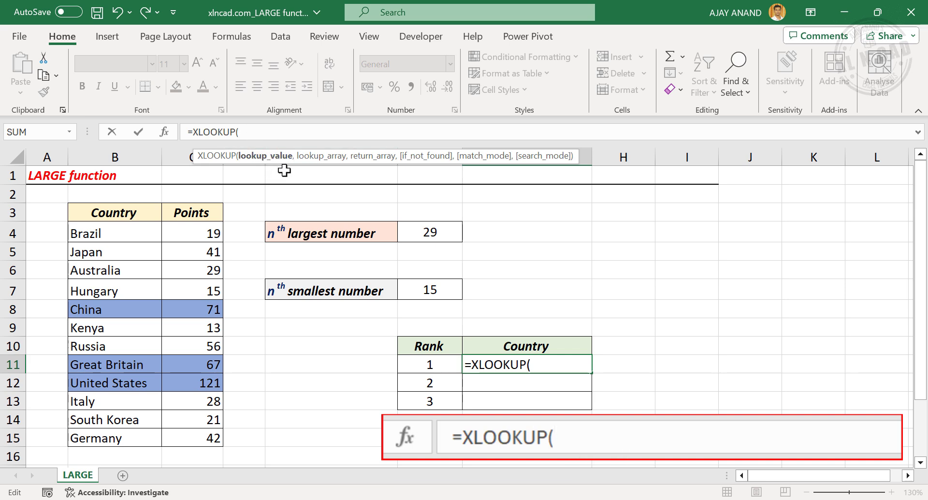
pyautogui.write('LARGE')
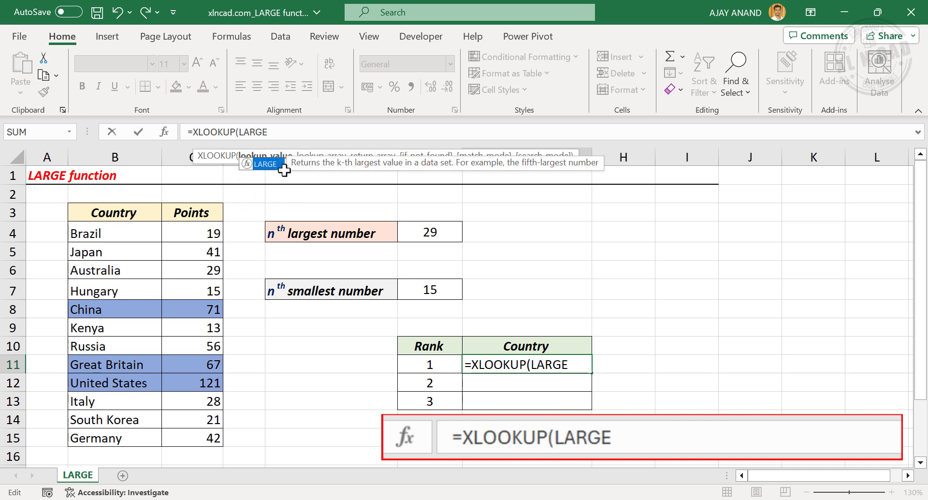
pyautogui.write('(')
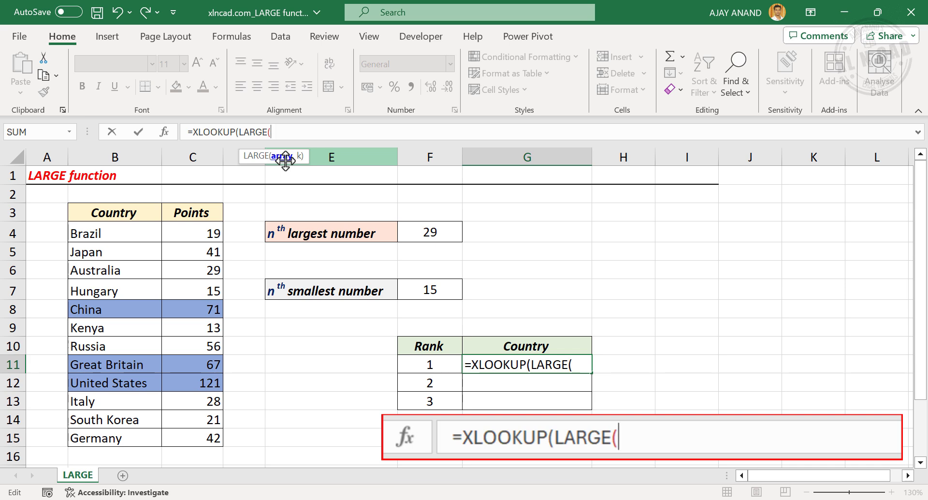
pyautogui.moveTo(201, 232); pyautogui.dragTo(197, 438)
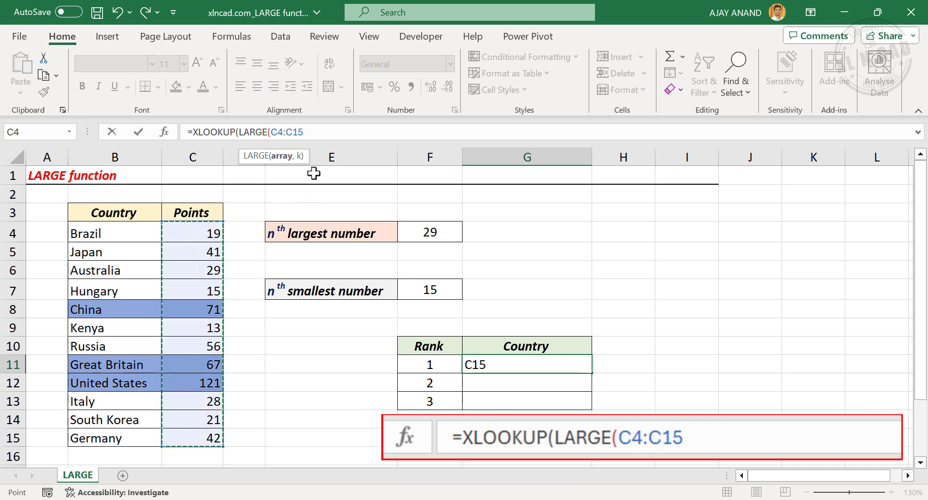
pyautogui.write(',')
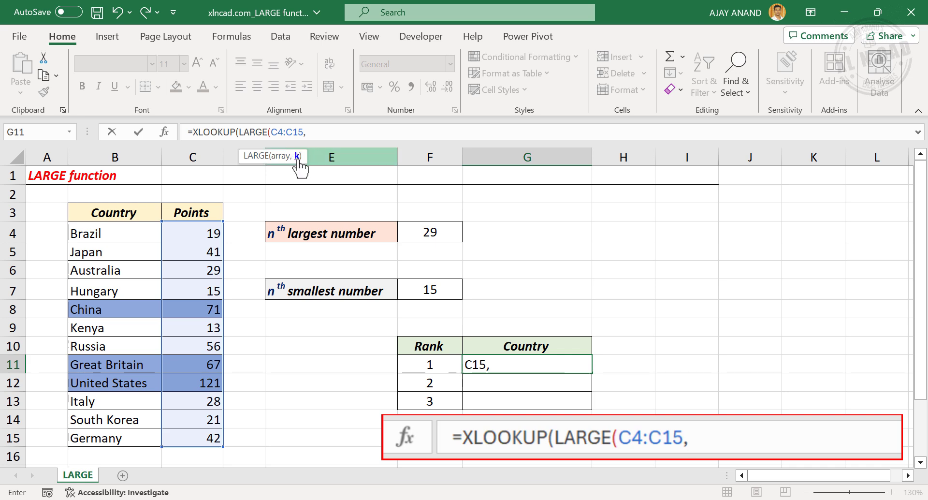
pyautogui.click(443, 362)
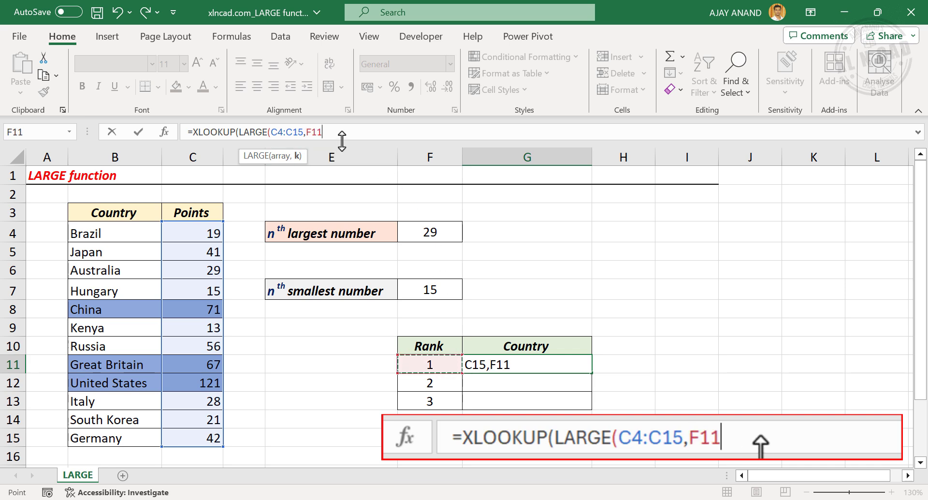
pyautogui.write('),')
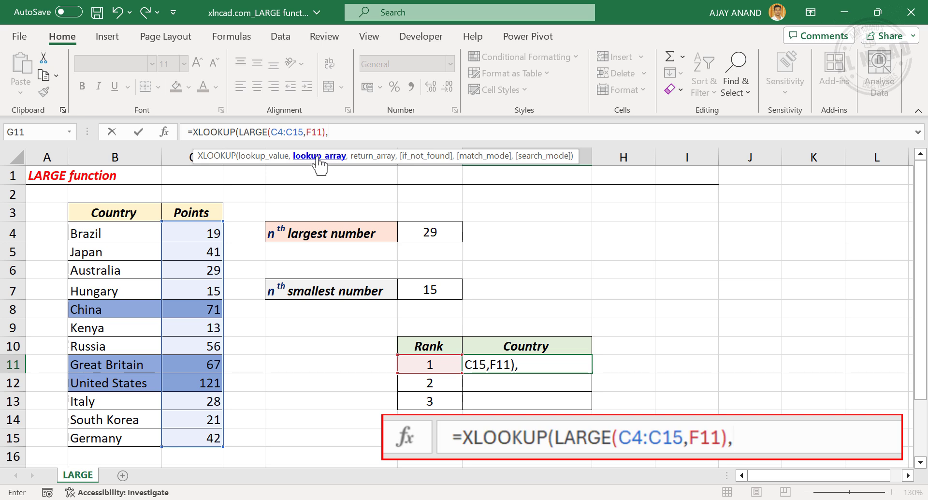
pyautogui.moveTo(195, 232); pyautogui.dragTo(195, 429)
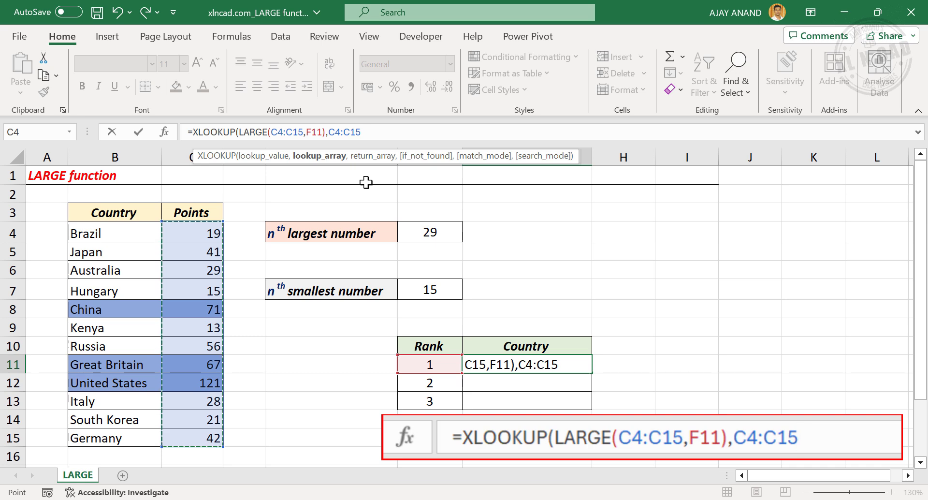
pyautogui.write(',')
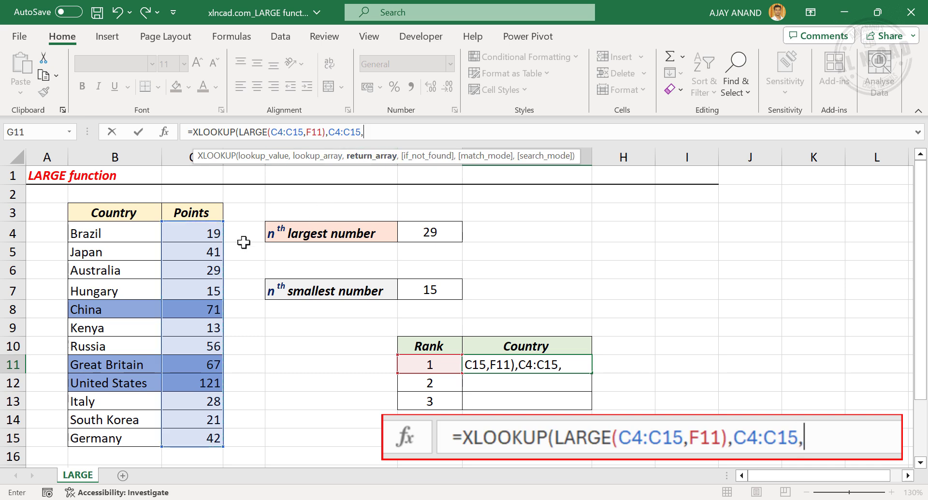
pyautogui.moveTo(124, 234); pyautogui.dragTo(138, 431)
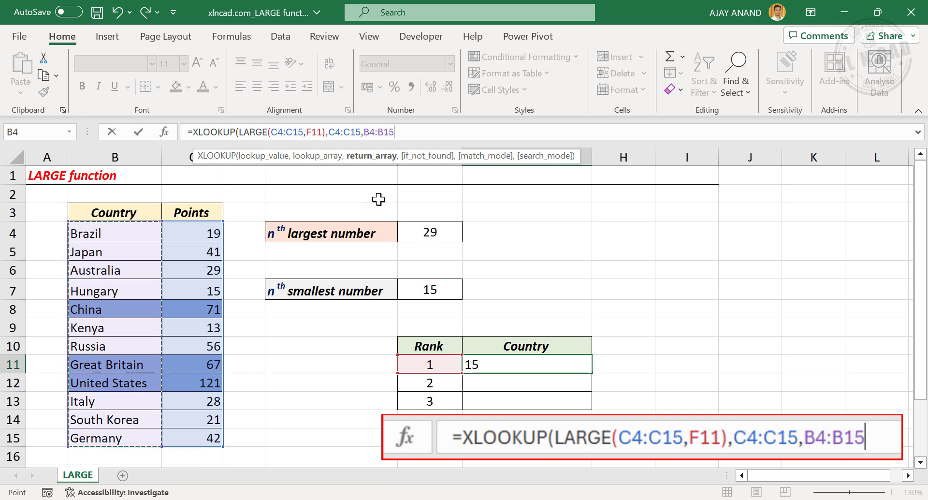
pyautogui.write(')')
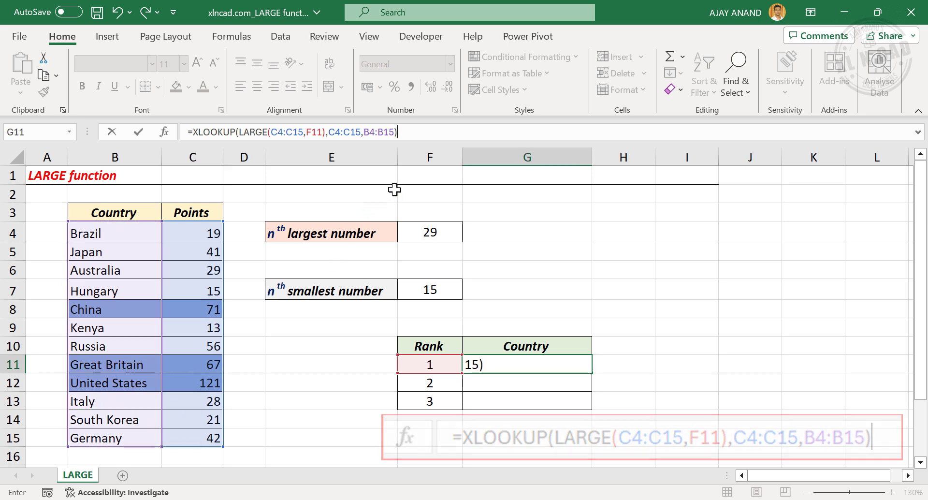
pyautogui.press('Return')
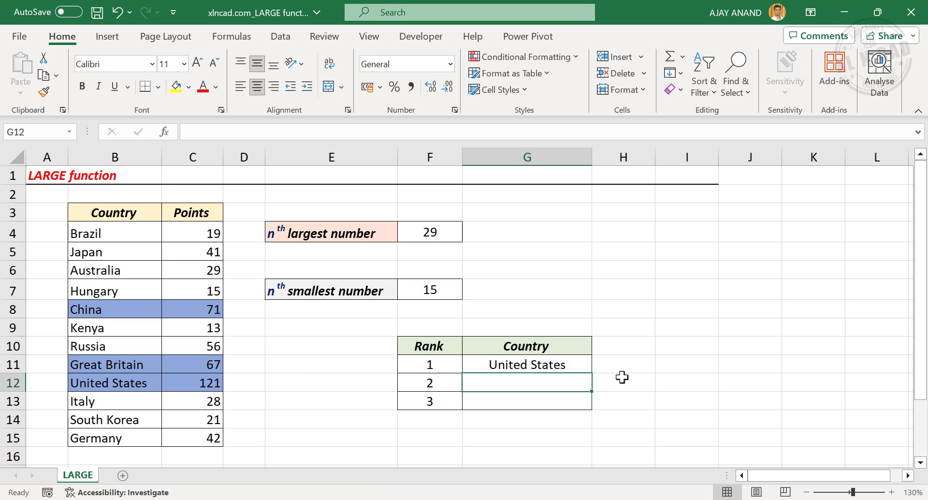
# Step: Change Japan's points in C5 from 41 to 158, making Japan the rank-1 result
pyautogui.click(198, 251)
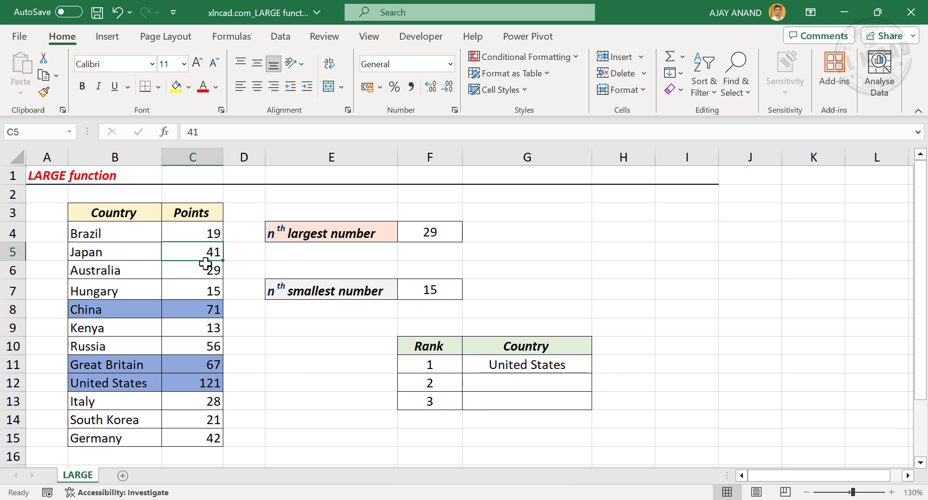
pyautogui.write('158')
pyautogui.press('Return')
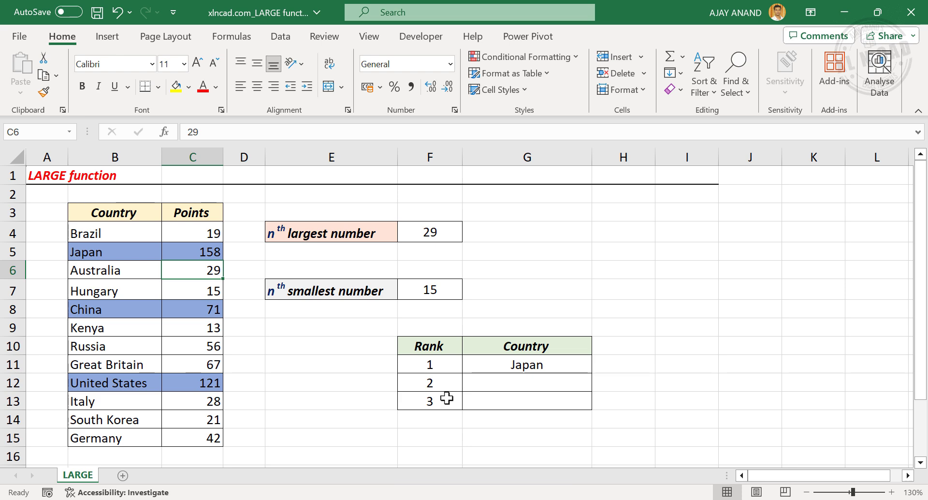
pyautogui.click(568, 364)
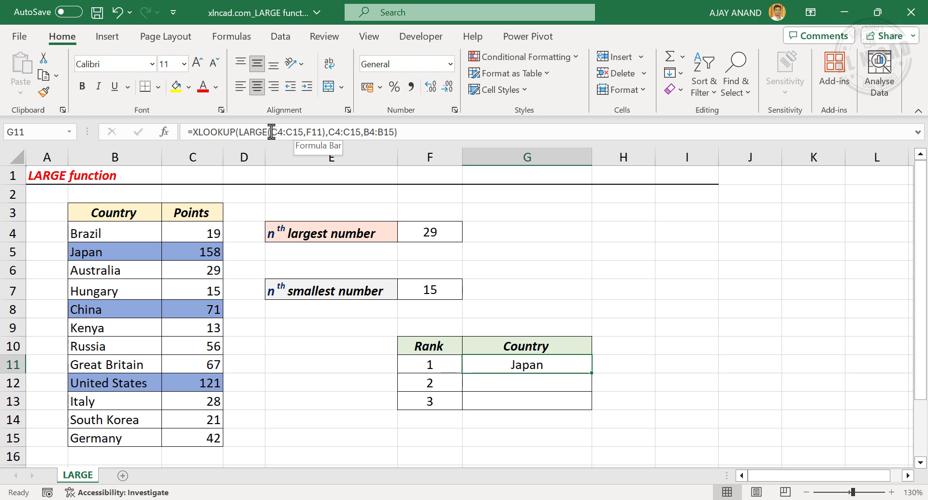
# Step: Make G11's ranges absolute: $C$4:$C$15 in LARGE and lookup, $B$4:$B$15 for return
pyautogui.moveTo(270, 132); pyautogui.dragTo(303, 132)
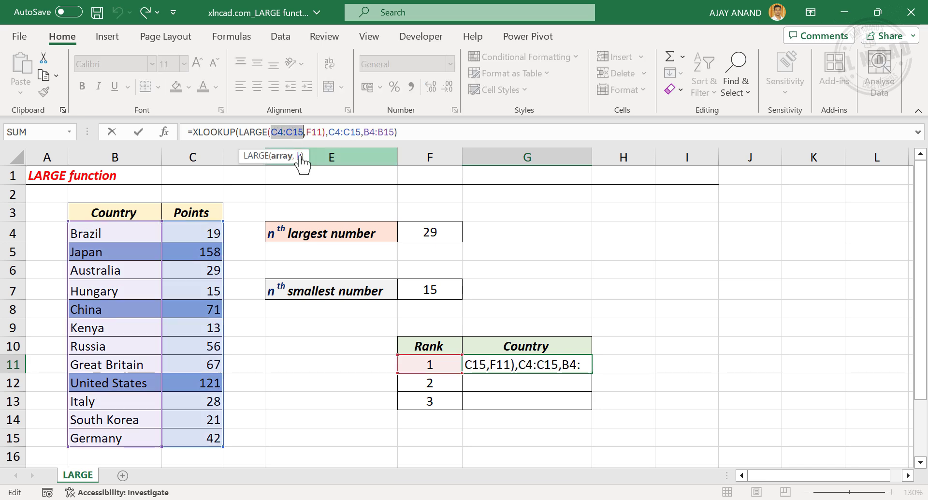
pyautogui.press('F4')
pyautogui.press('F4')
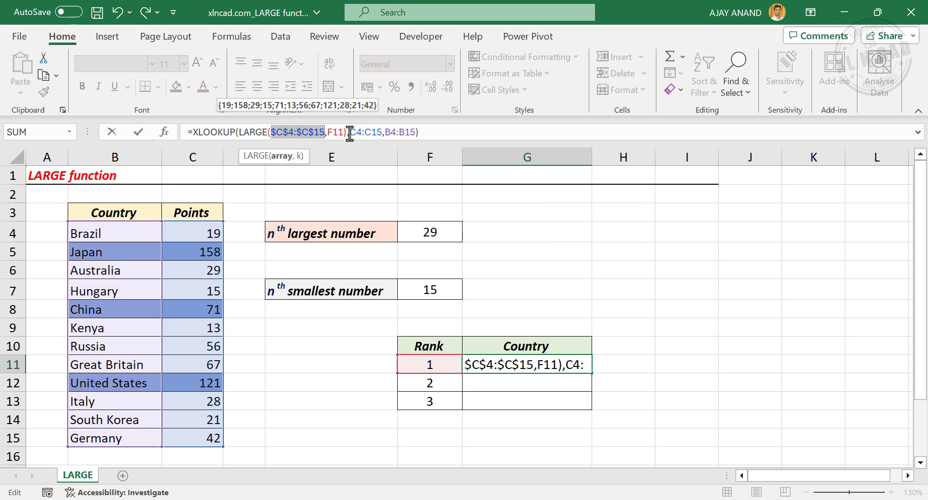
pyautogui.moveTo(349, 131); pyautogui.dragTo(382, 131)
pyautogui.press('F4')
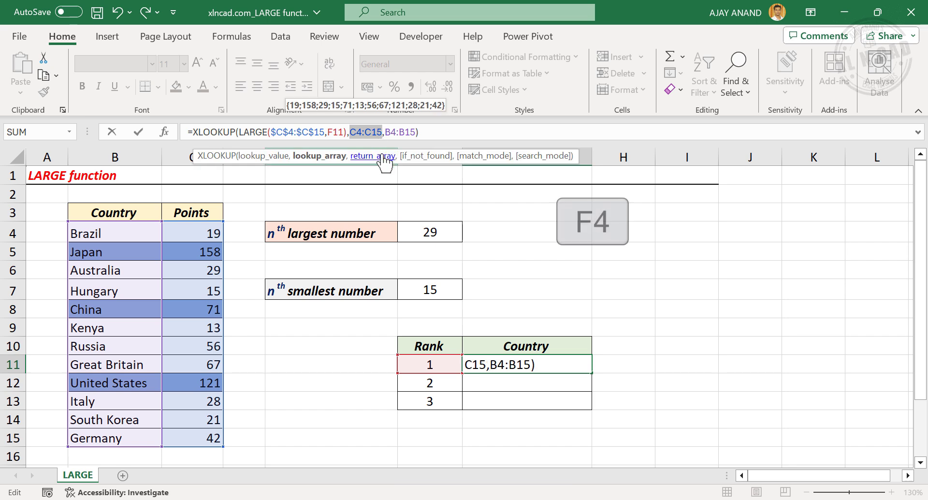
pyautogui.press('F4')
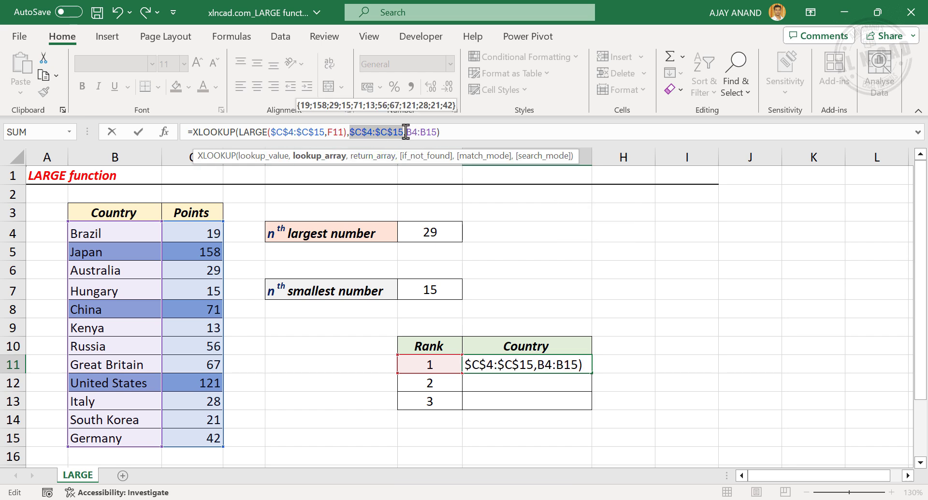
pyautogui.moveTo(407, 131); pyautogui.dragTo(437, 132)
pyautogui.press('F4')
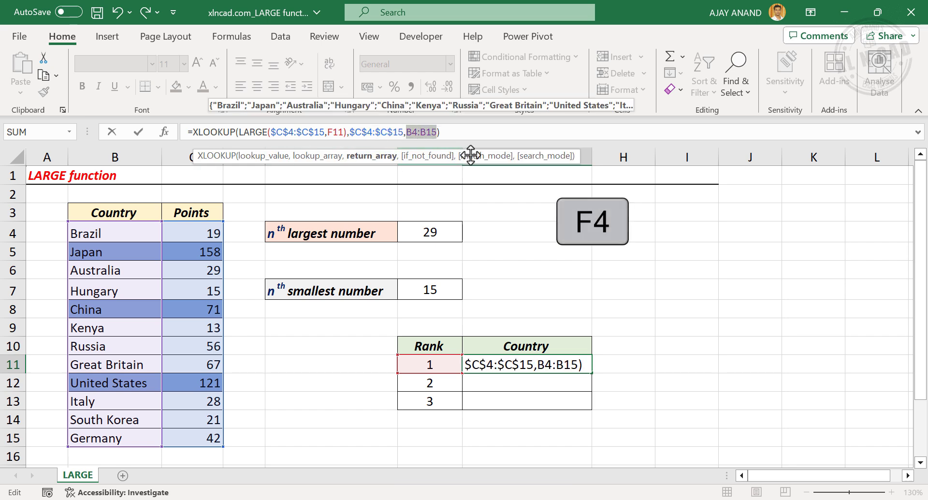
pyautogui.press('Return')
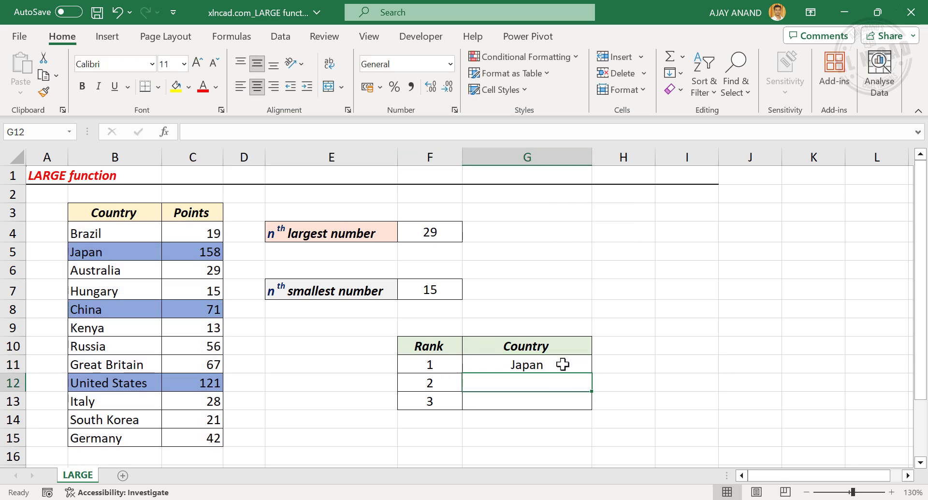
pyautogui.click(565, 367)
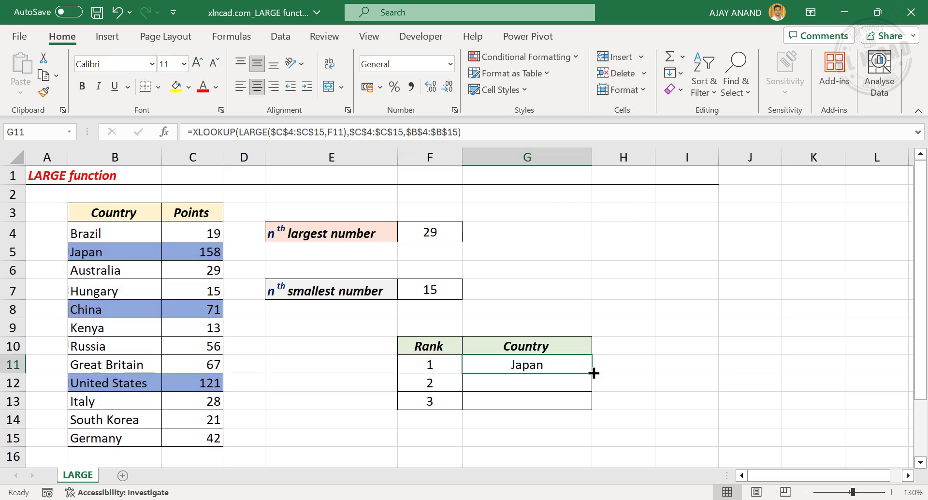